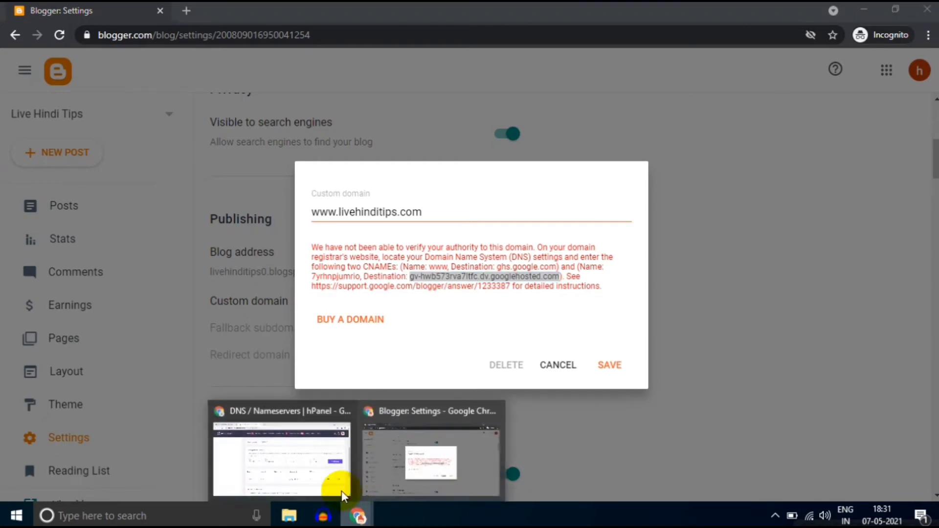
# - Switch to Hostinger's DNS settings, paste the Google verification destination as the CNAME target, and add the record
pyautogui.click(300, 459)
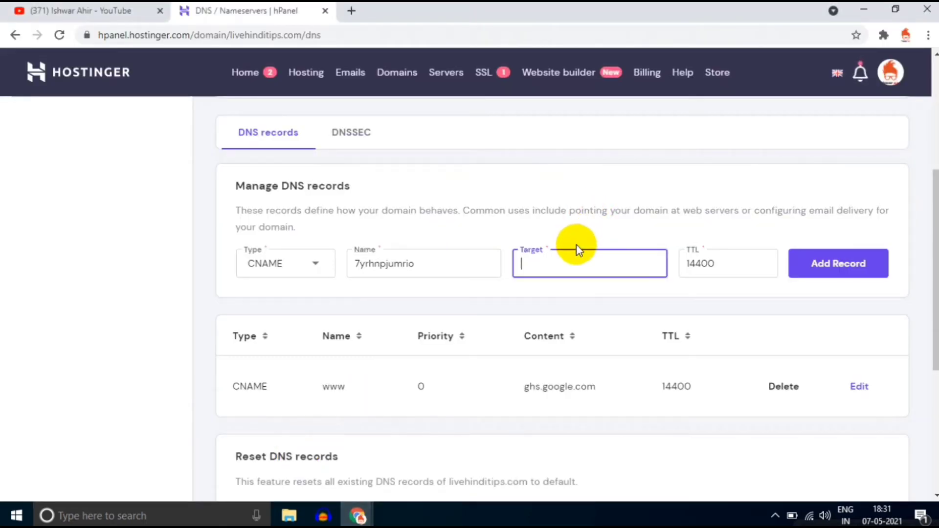
pyautogui.hotkey('ctrl', 'v')
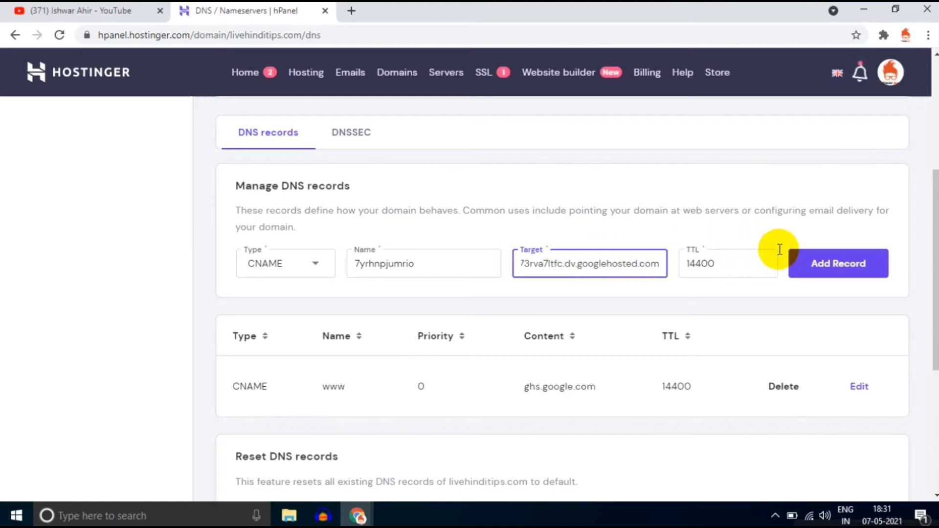
pyautogui.click(830, 261)
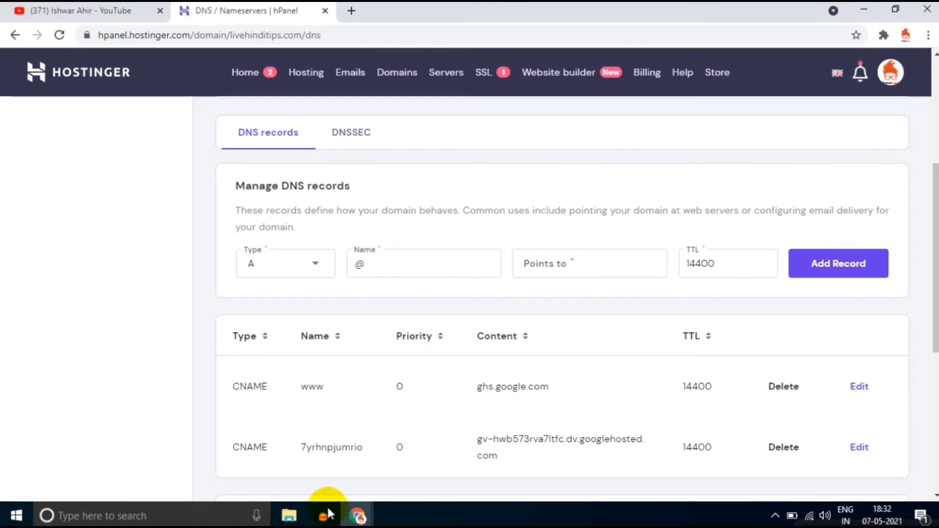
pyautogui.click(357, 515)
pyautogui.click(417, 455)
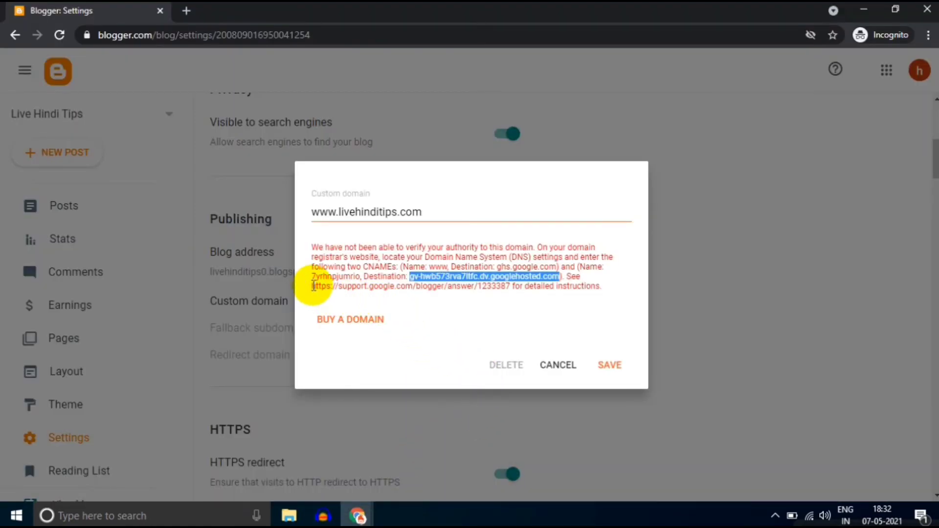
pyautogui.moveTo(313, 286); pyautogui.dragTo(511, 289)
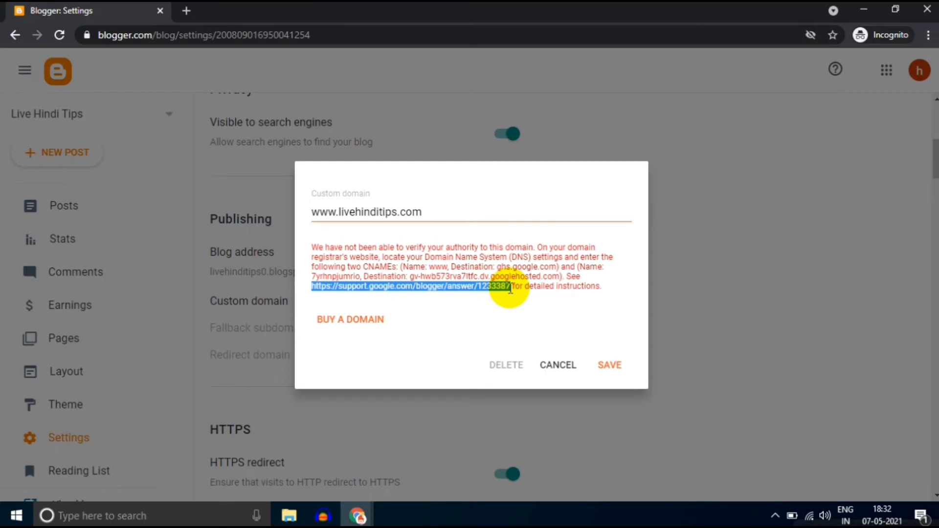
pyautogui.rightClick(510, 289)
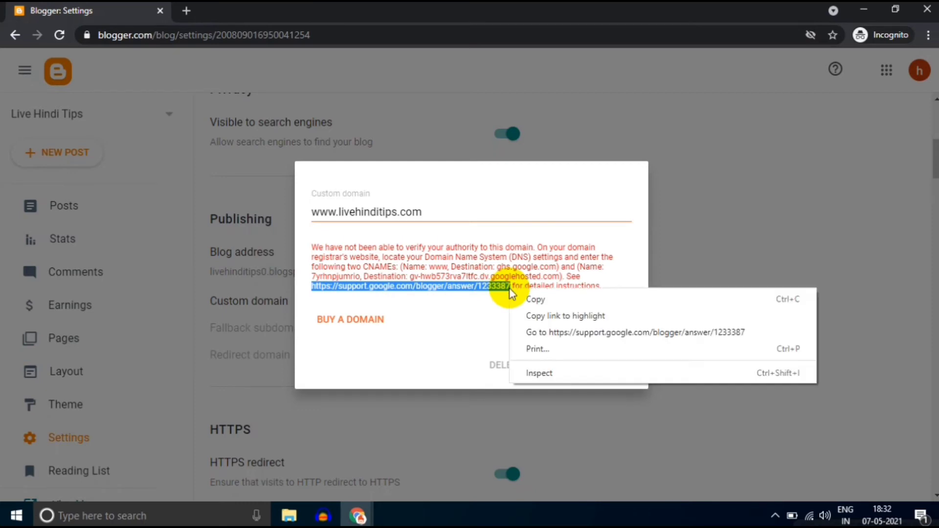
pyautogui.click(538, 333)
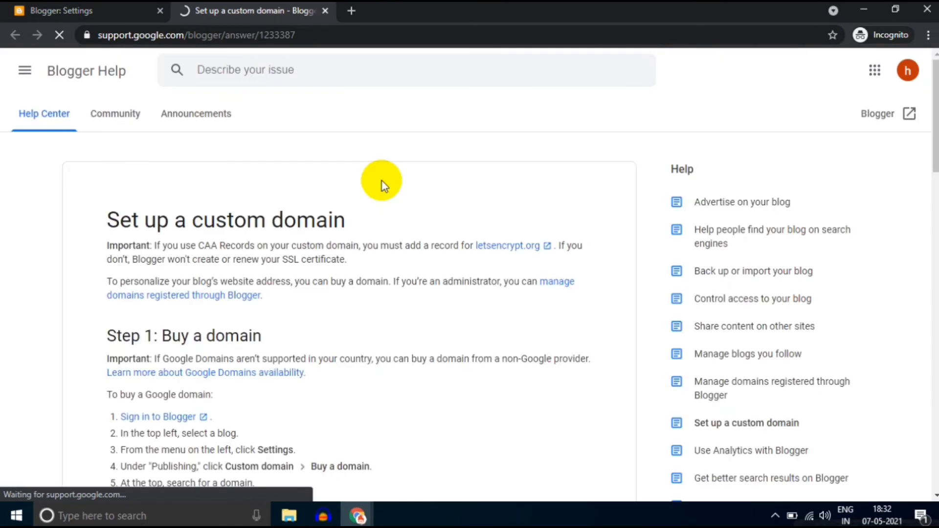
# - Copy the first Google A-record IP, 216.239.32.21, from Step 3 of the custom domain help article
pyautogui.scroll(-10, 382, 183)
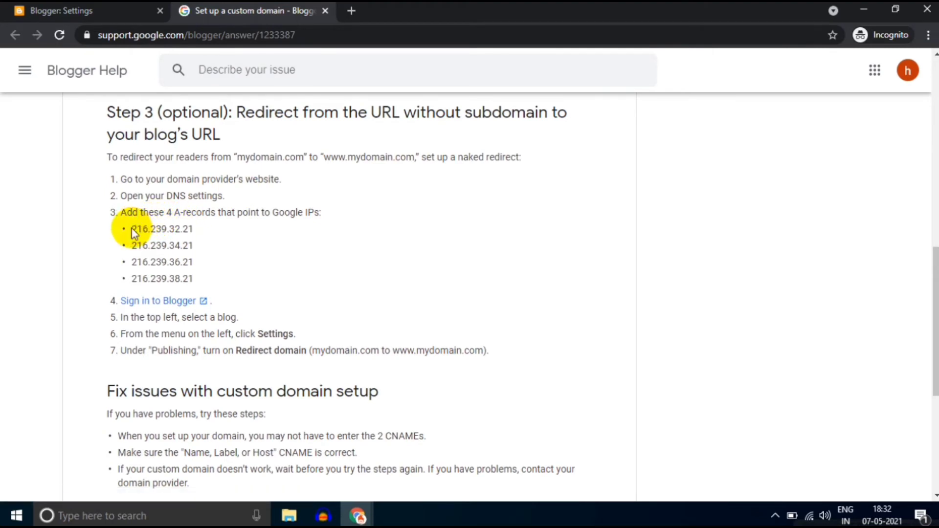
pyautogui.moveTo(131, 230); pyautogui.dragTo(204, 236)
pyautogui.hotkey('ctrl', 'c')
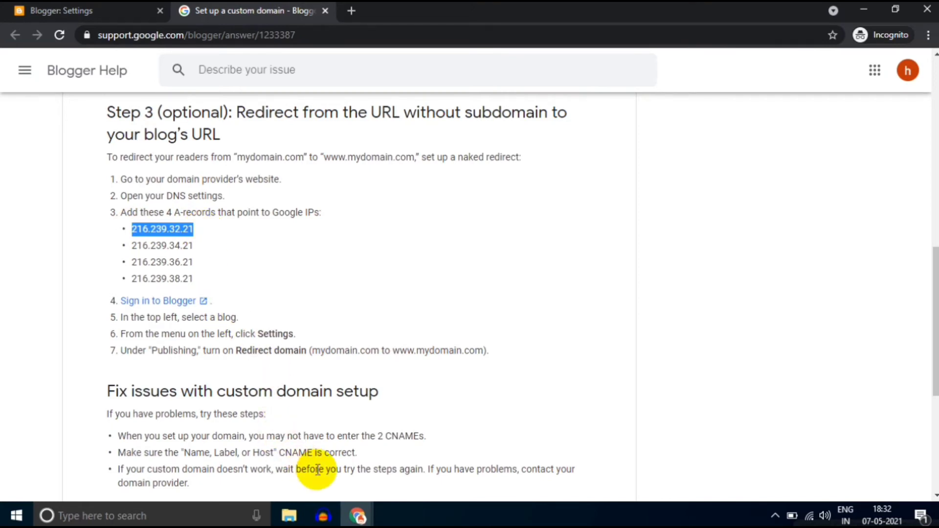
# - Switch to Hostinger and add an A record named @ pointing to 216.239.32.21
pyautogui.click(357, 514)
pyautogui.click(308, 482)
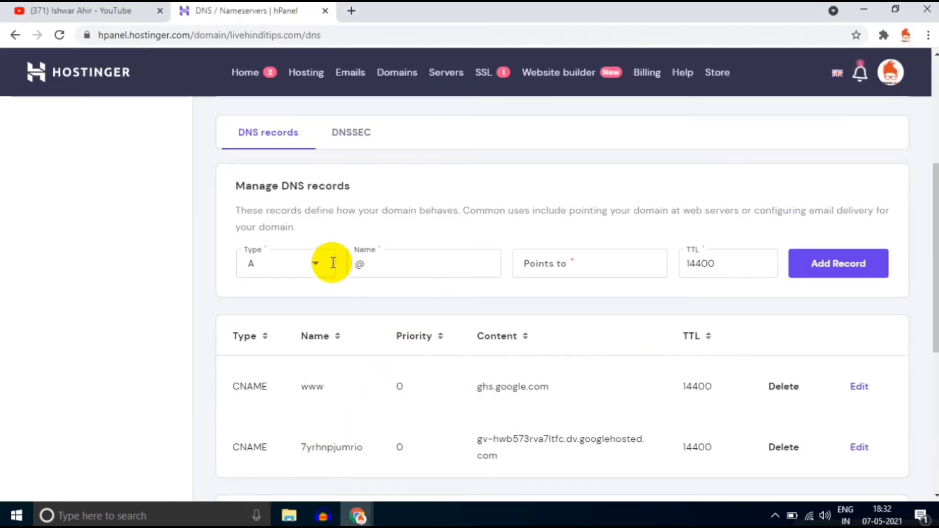
pyautogui.click(271, 267)
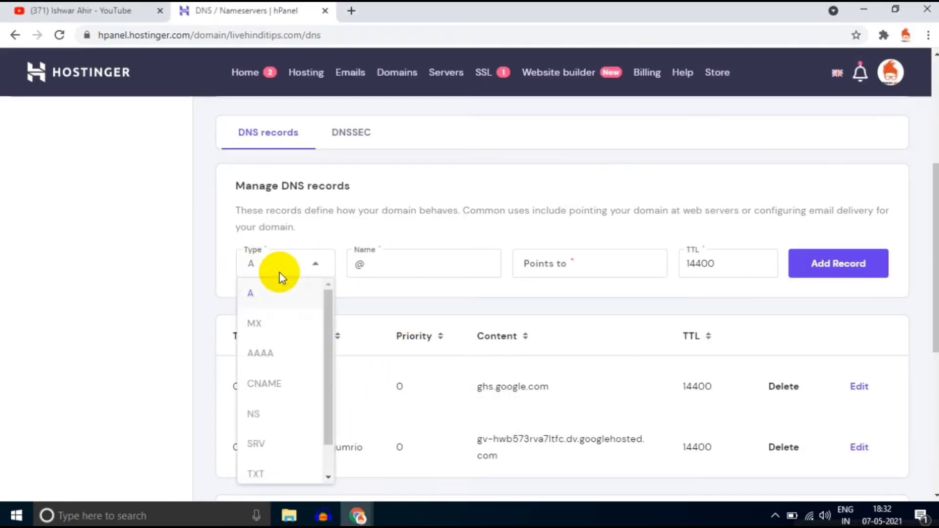
pyautogui.click(408, 262)
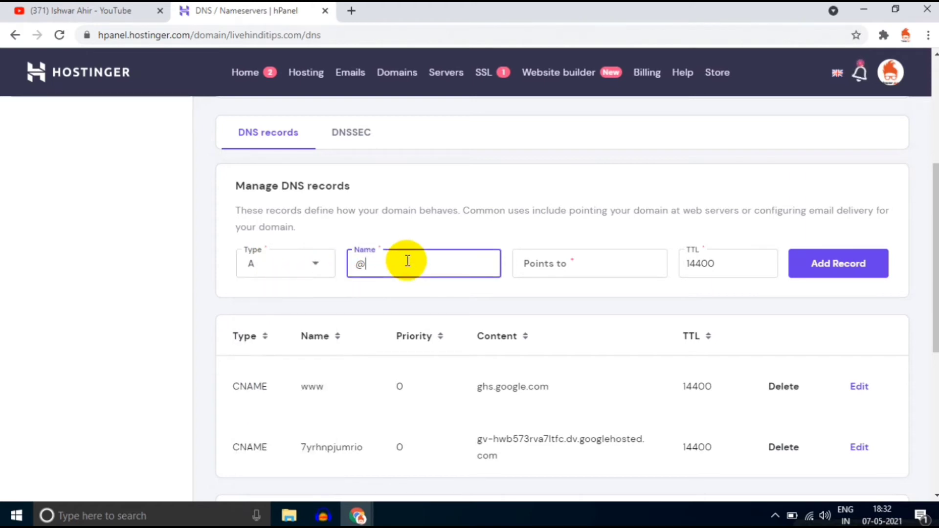
pyautogui.click(564, 261)
pyautogui.hotkey('ctrl', 'v')
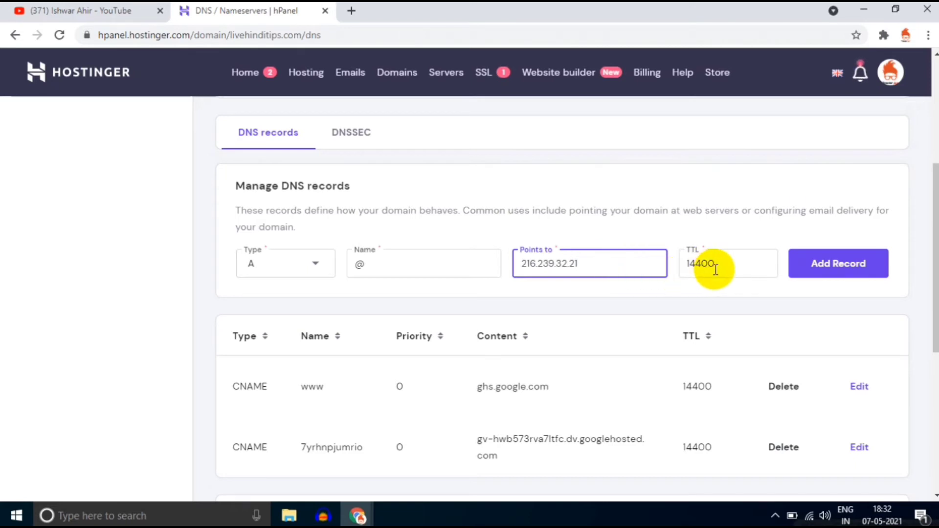
pyautogui.click(818, 260)
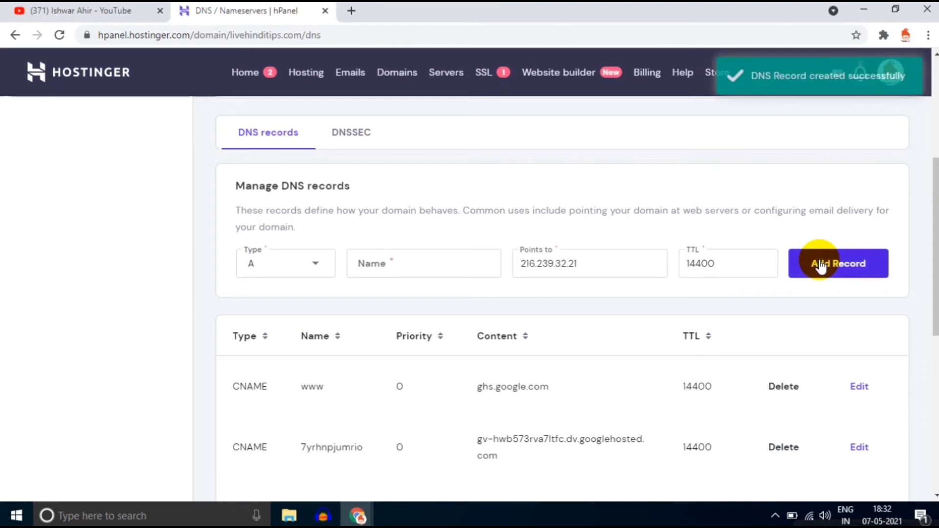
pyautogui.scroll(-3, 692, 293)
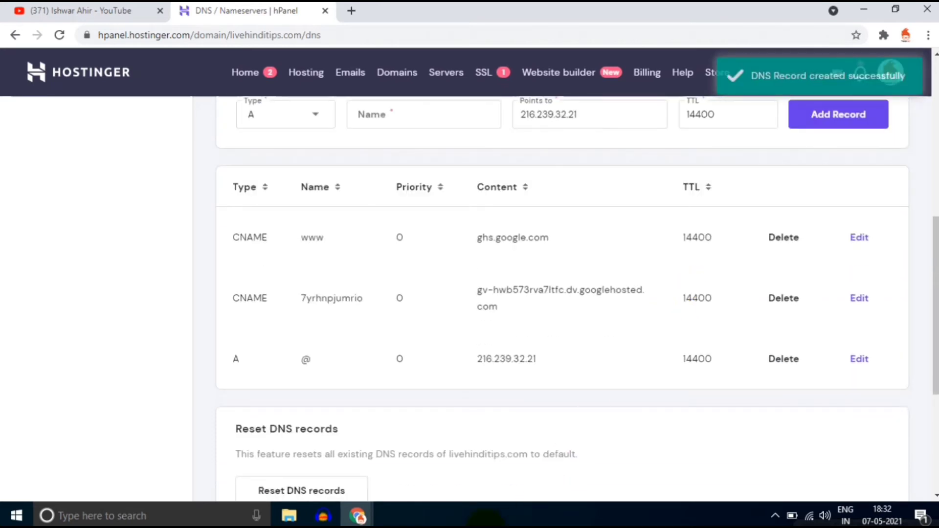
# - Switch back to the Blogger help article and select the second A-record IP, 216.239.34.21
pyautogui.moveTo(359, 514)
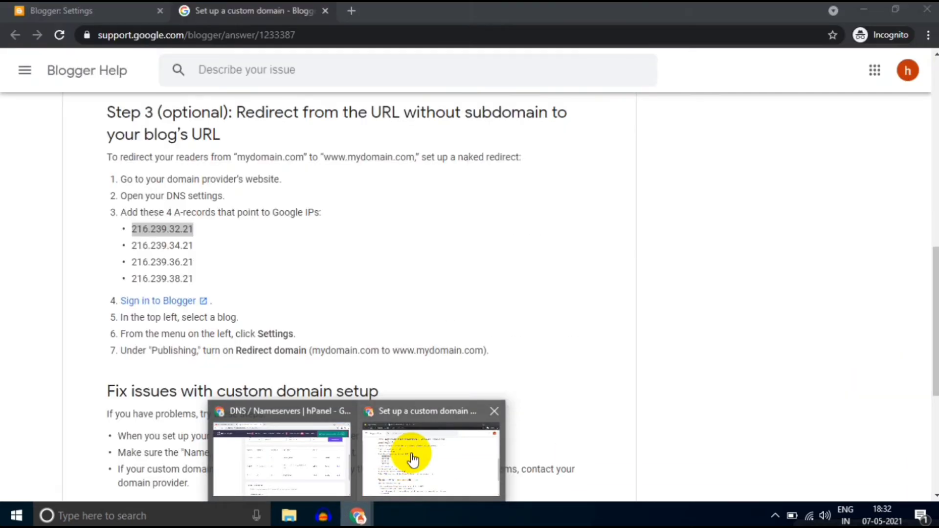
pyautogui.click(413, 460)
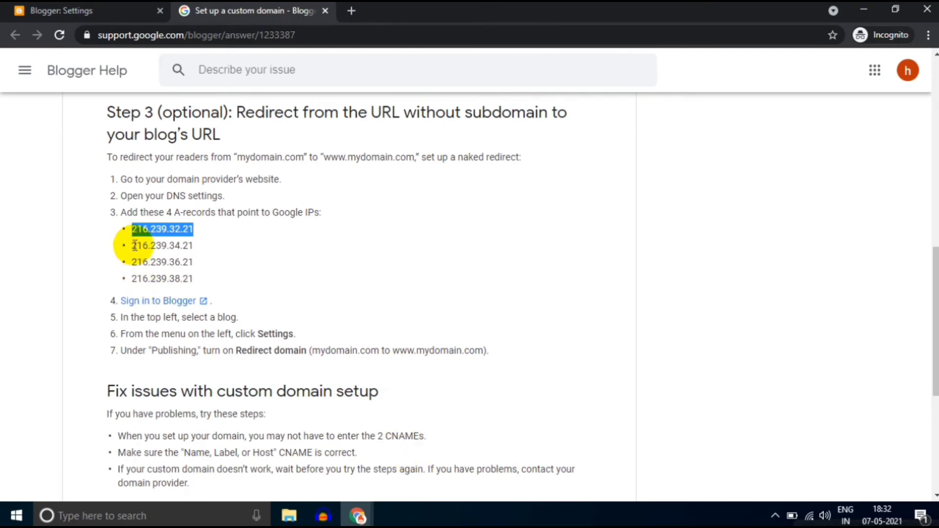
pyautogui.moveTo(133, 244); pyautogui.dragTo(214, 255)
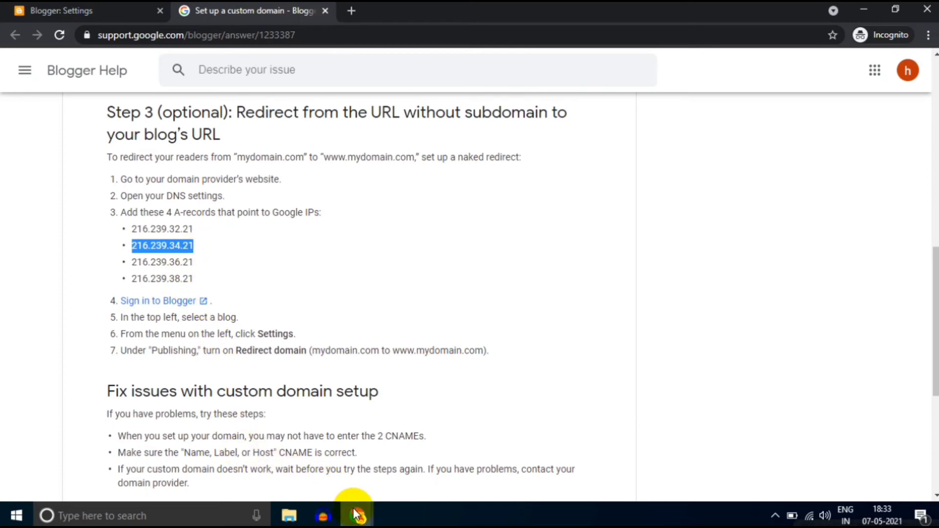
# - Return to Hostinger and add a second A record named @ pointing to 216.239.34.21
pyautogui.moveTo(358, 514)
pyautogui.click(305, 474)
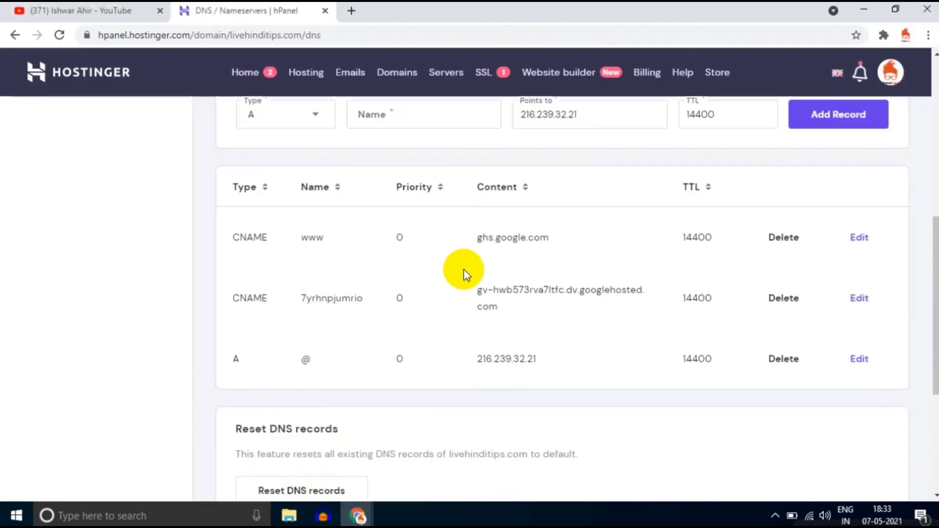
pyautogui.scroll(2, 518, 209)
pyautogui.click(403, 208)
pyautogui.write('@')
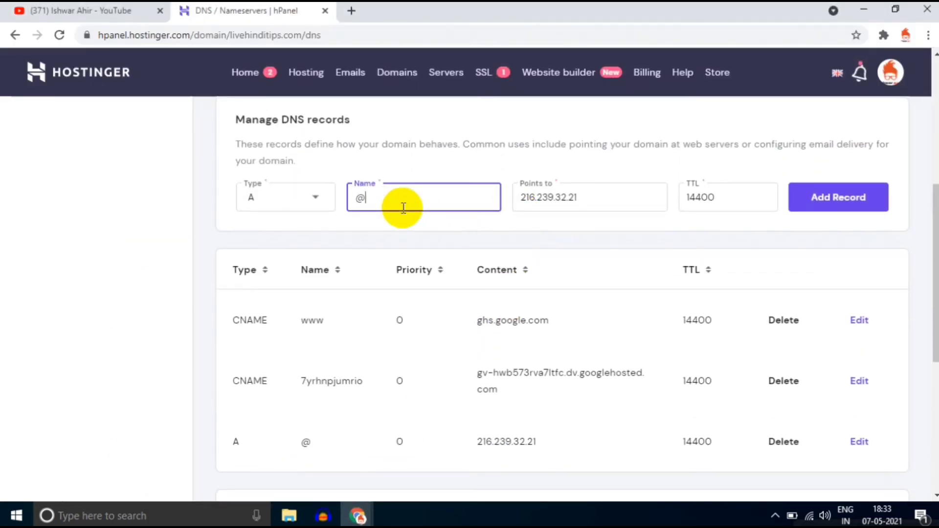
pyautogui.click(590, 200)
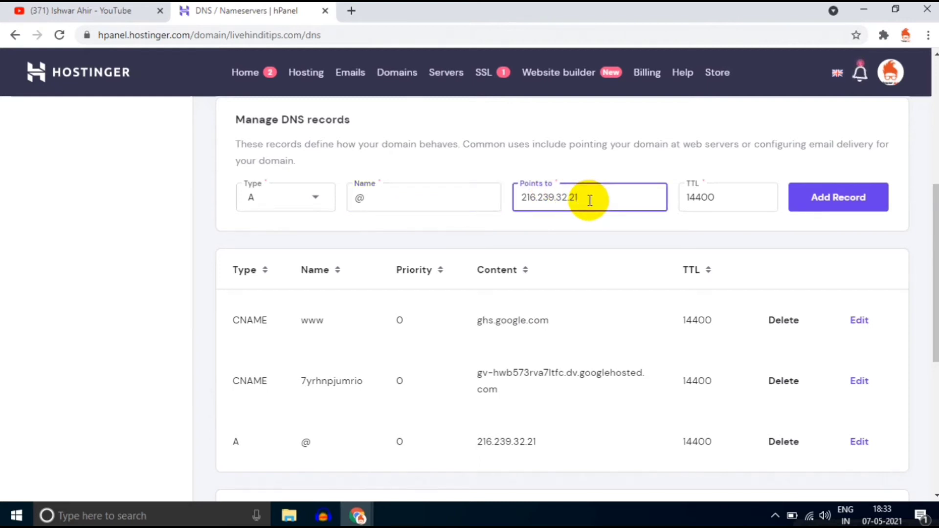
pyautogui.press('Left')
pyautogui.press('Left')
pyautogui.press('Left')
pyautogui.press('BackSpace')
pyautogui.write('4')
pyautogui.click(830, 197)
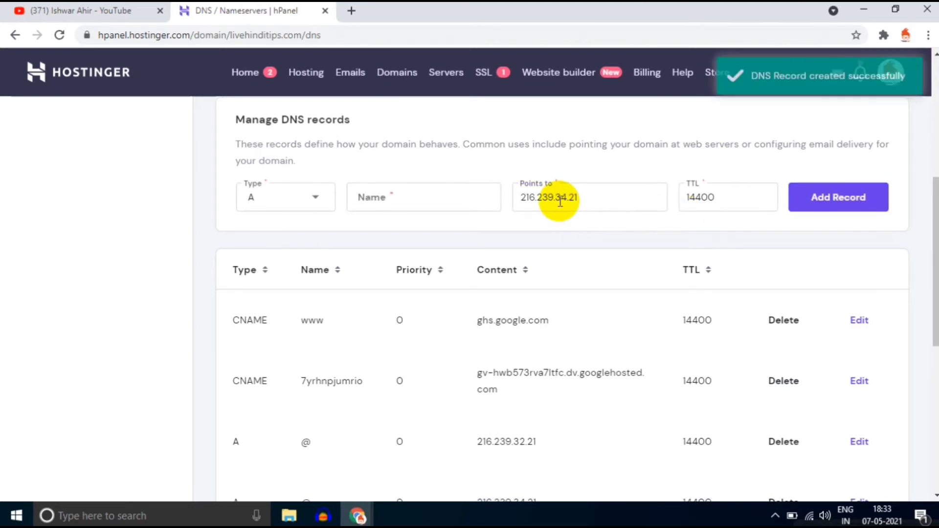
# - Add a third A record named @ pointing to 216.239.36.21
pyautogui.click(457, 194)
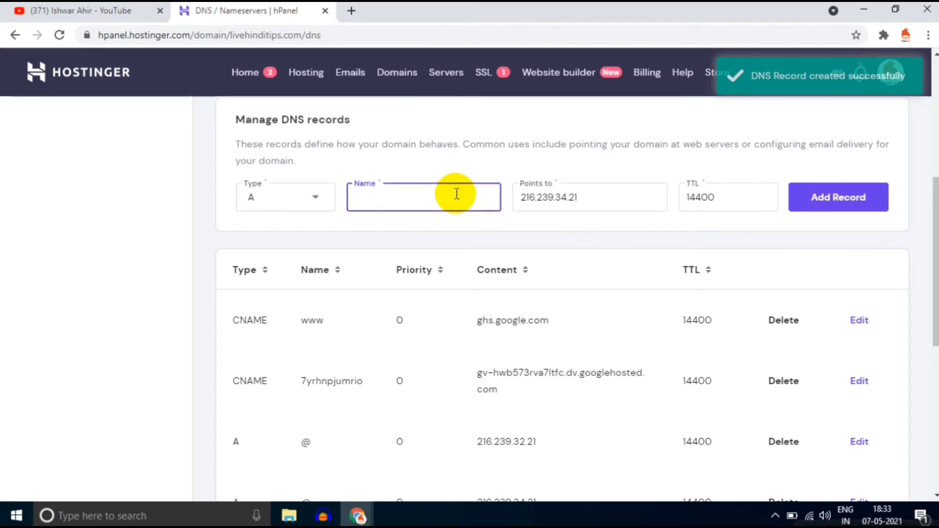
pyautogui.write('@')
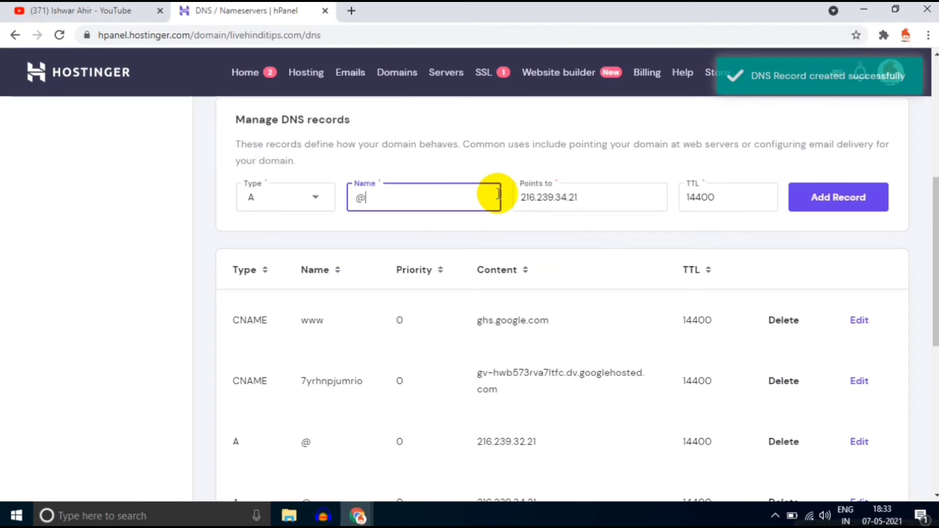
pyautogui.click(565, 194)
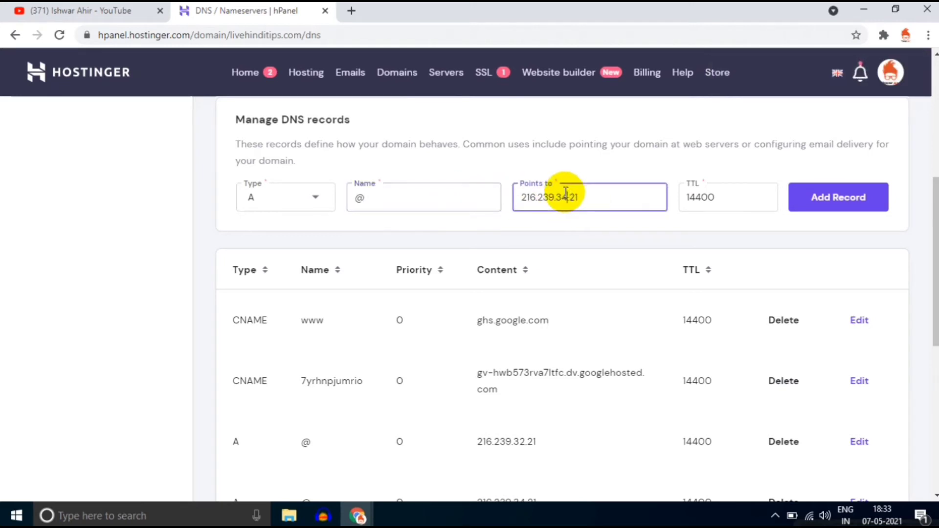
pyautogui.press('BackSpace')
pyautogui.write('6')
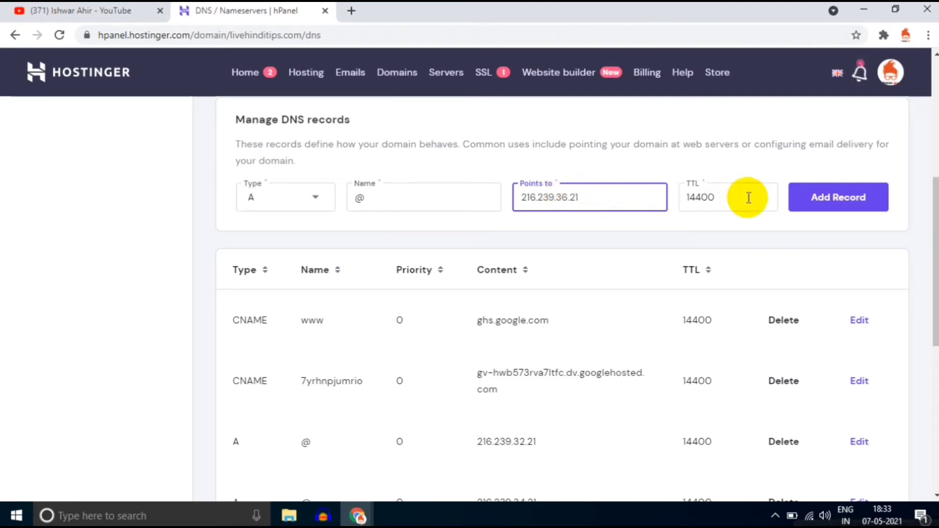
pyautogui.click(804, 201)
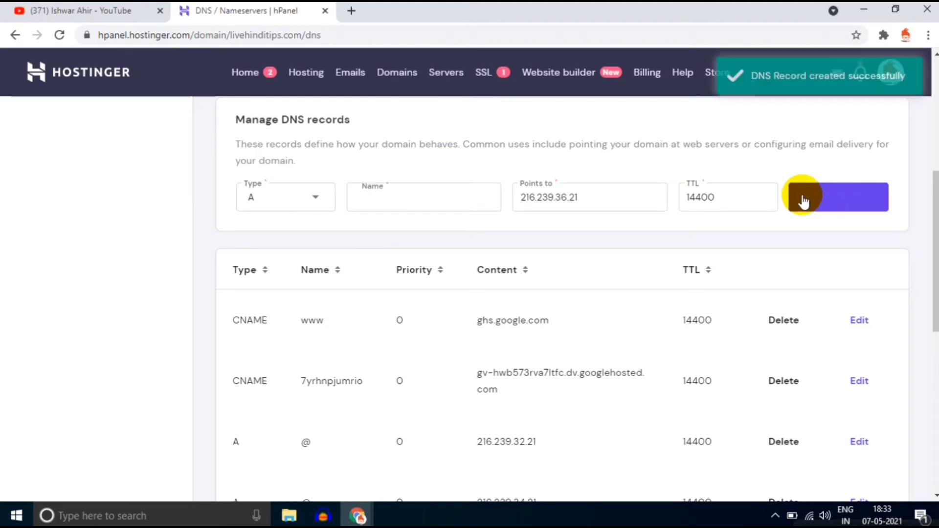
# - Add a fourth A record named @ pointing to 216.239.38.21 and review the DNS records list
pyautogui.click(446, 200)
pyautogui.write('@')
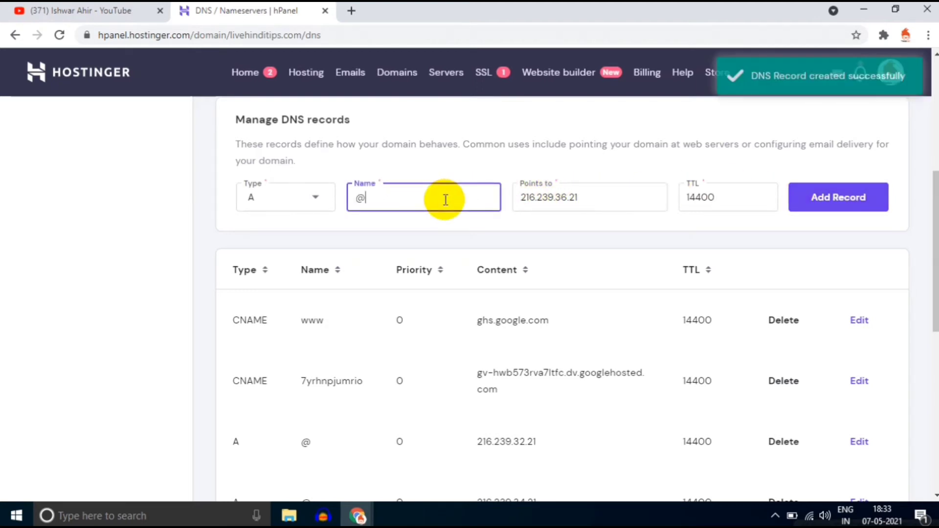
pyautogui.click(567, 191)
pyautogui.press('BackSpace')
pyautogui.write('8')
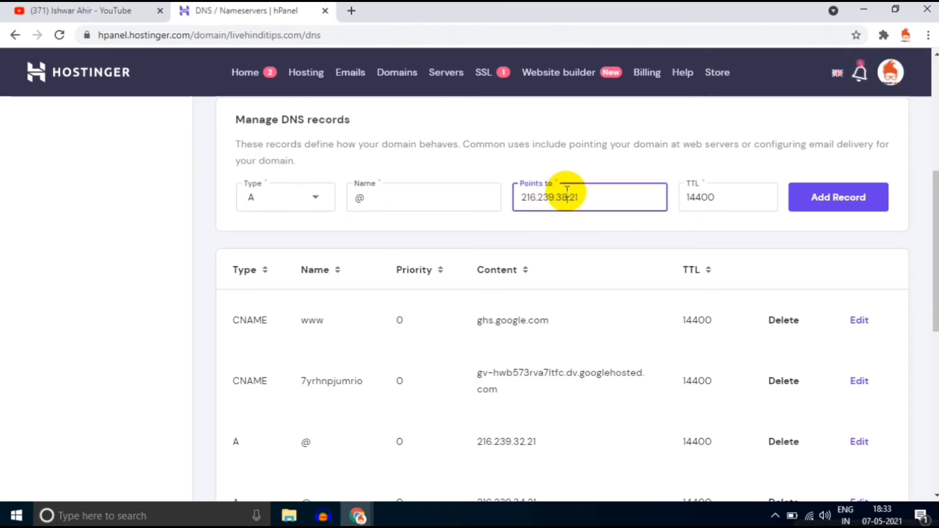
pyautogui.click(832, 193)
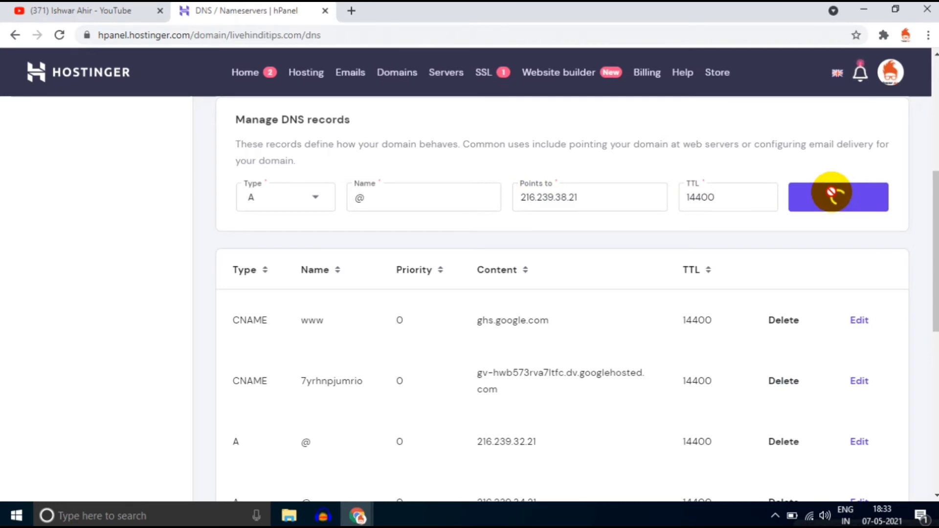
pyautogui.scroll(-3, 832, 196)
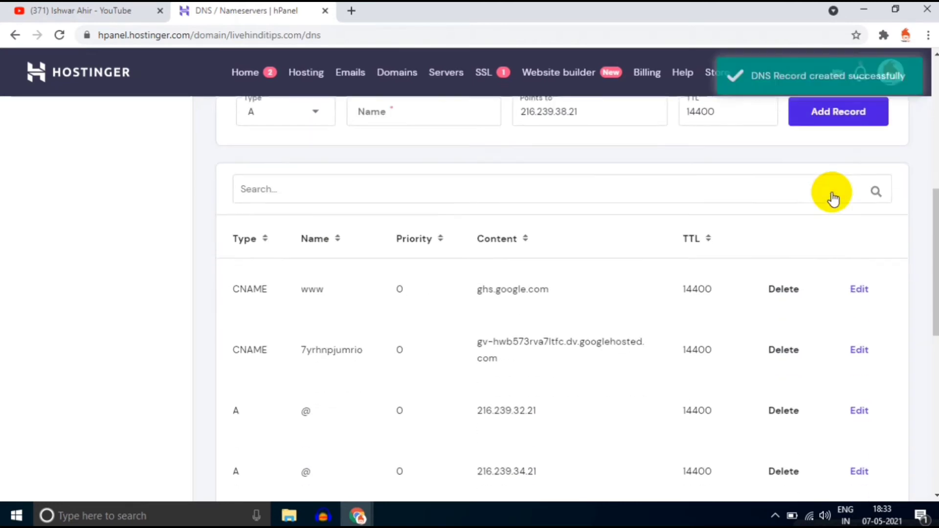
pyautogui.scroll(-3, 564, 328)
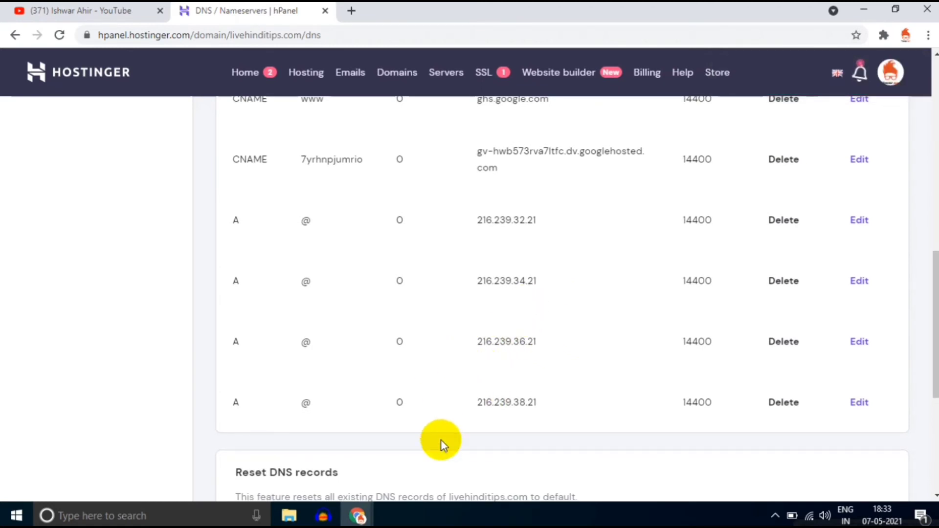
# - Switch to the Blogger browser window and return to the settings page with the custom domain dialog
pyautogui.click(355, 520)
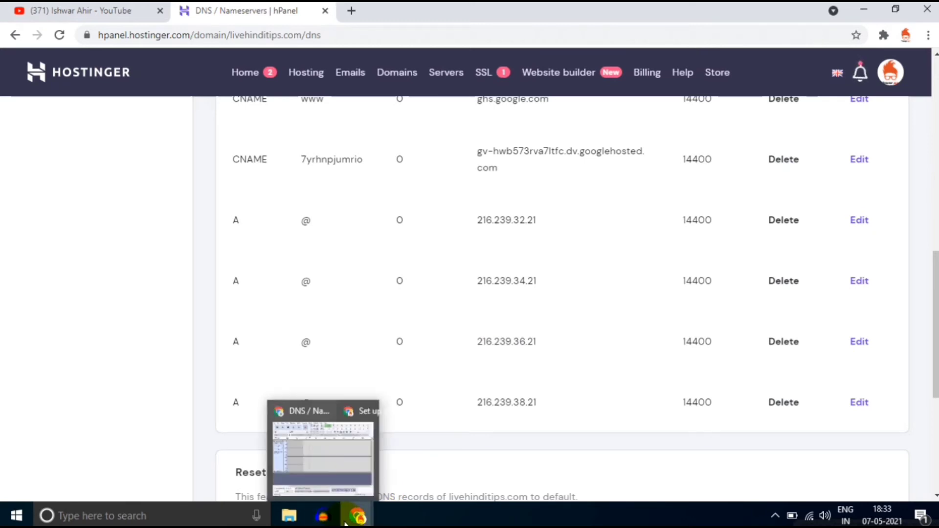
pyautogui.click(413, 467)
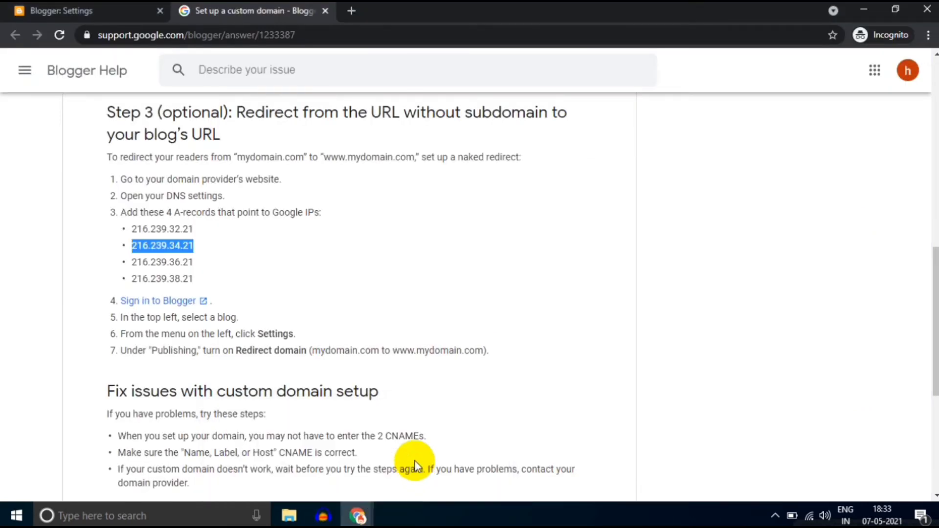
pyautogui.click(85, 11)
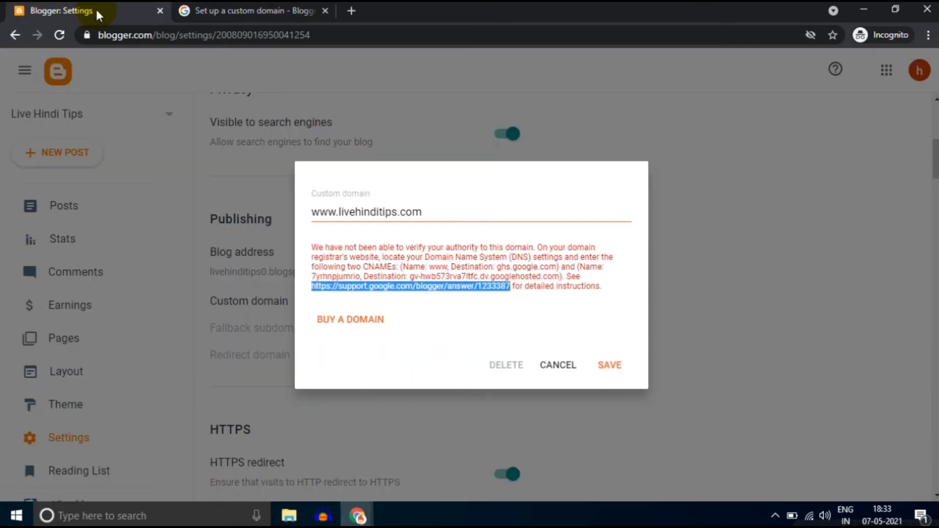
pyautogui.click(615, 364)
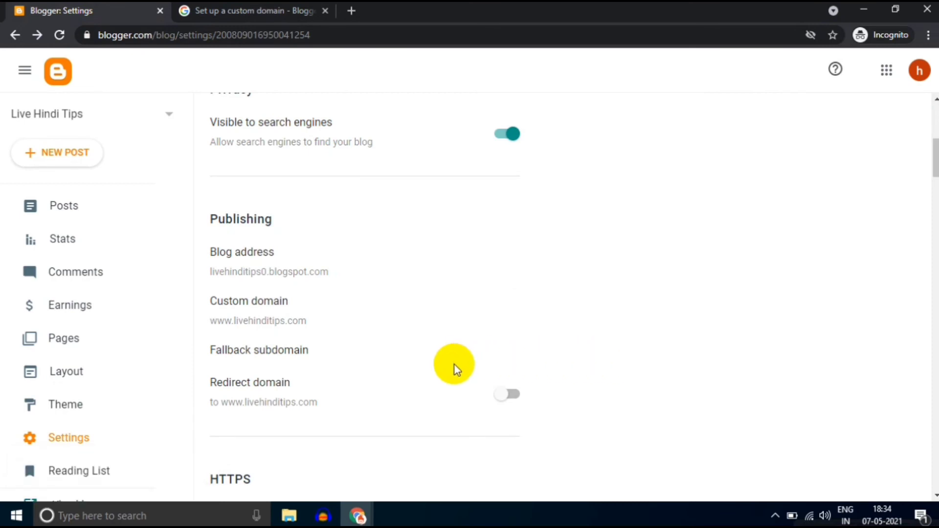
pyautogui.scroll(-3, 454, 375)
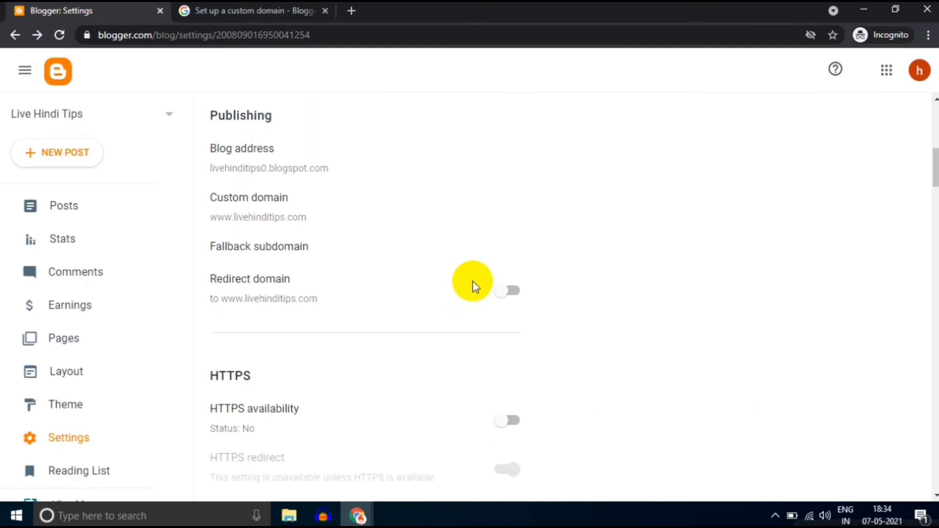
pyautogui.click(496, 296)
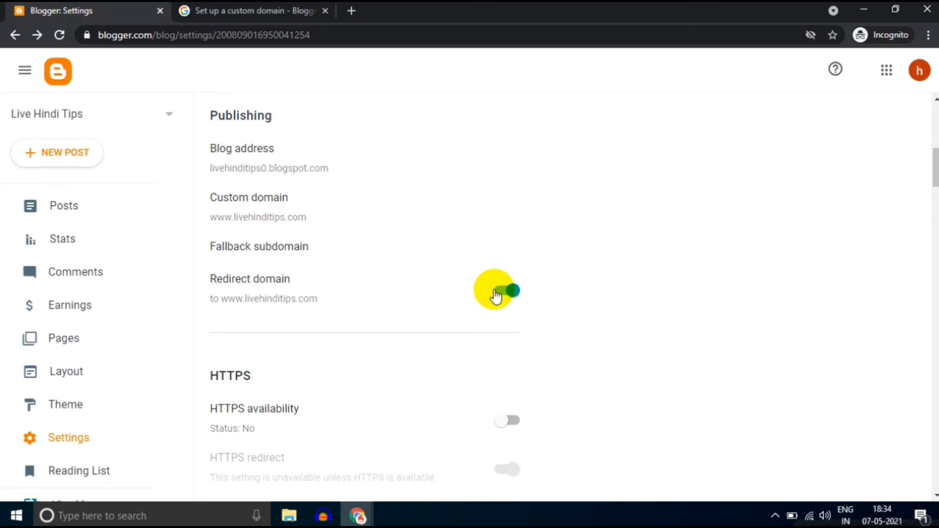
# - Open the live blog from Blogger and check which address it loads under
pyautogui.scroll(-2, 27, 453)
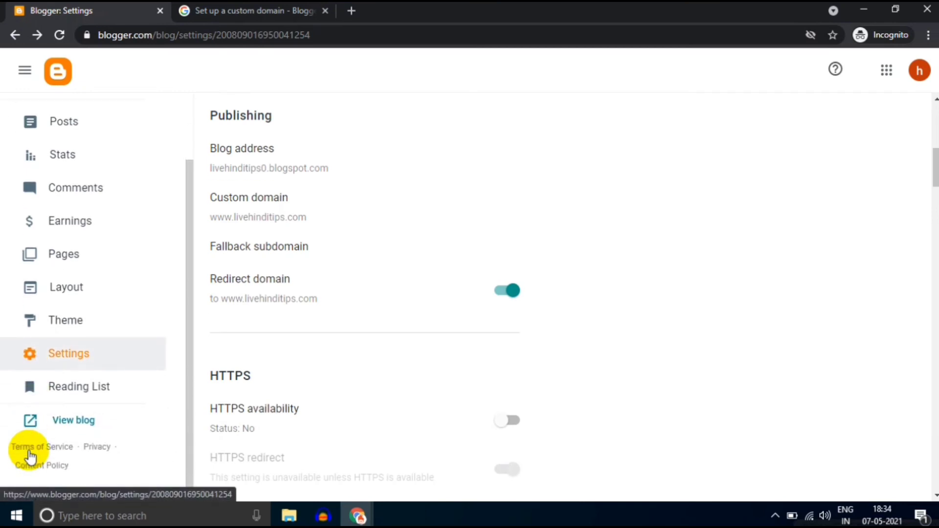
pyautogui.click(54, 406)
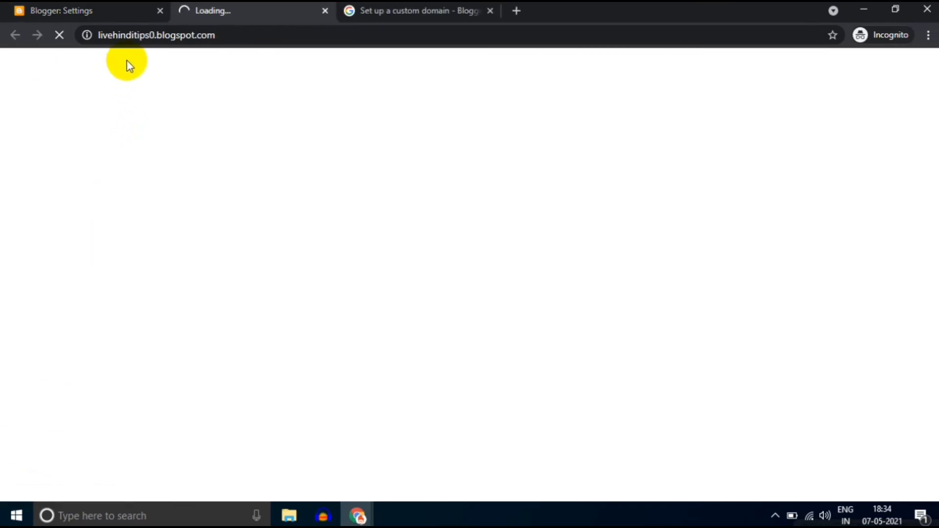
pyautogui.click(156, 42)
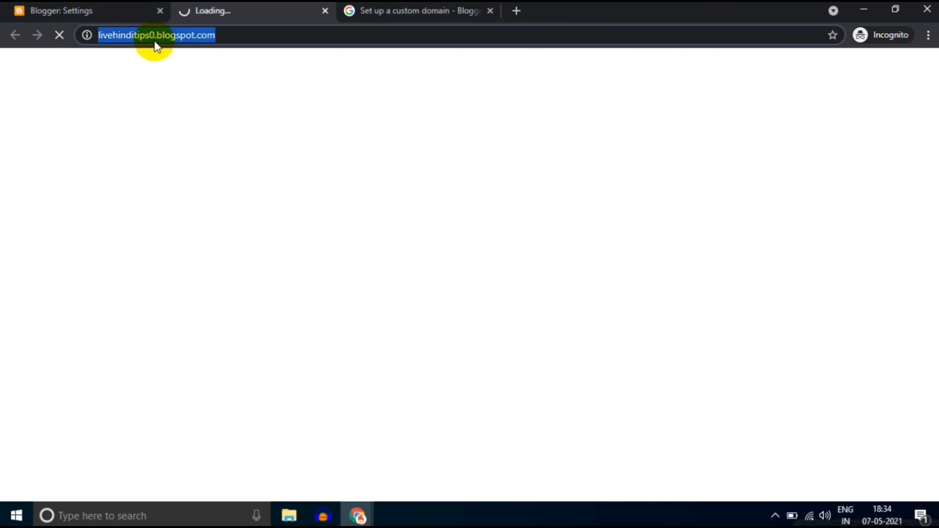
pyautogui.click(246, 31)
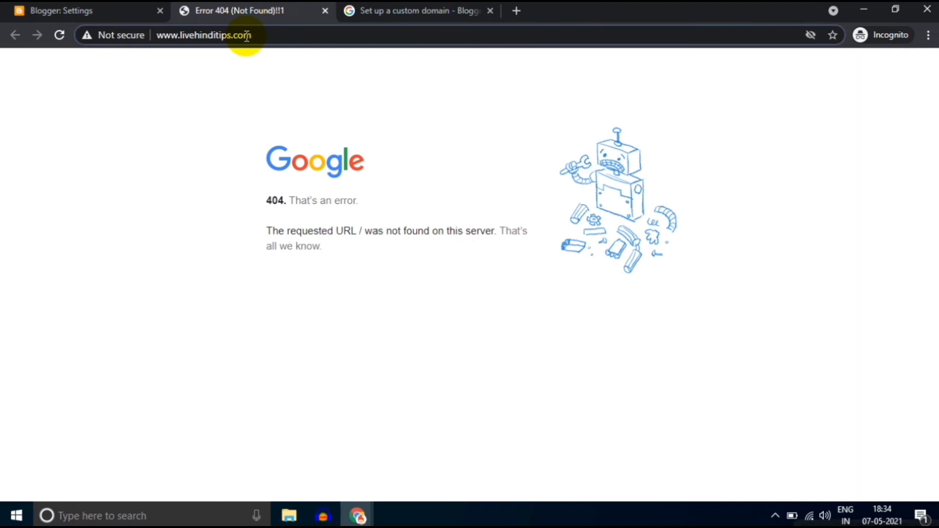
# - Return to the blog's settings and turn on HTTPS availability for the custom domain
pyautogui.click(80, 11)
pyautogui.scroll(-1, 317, 146)
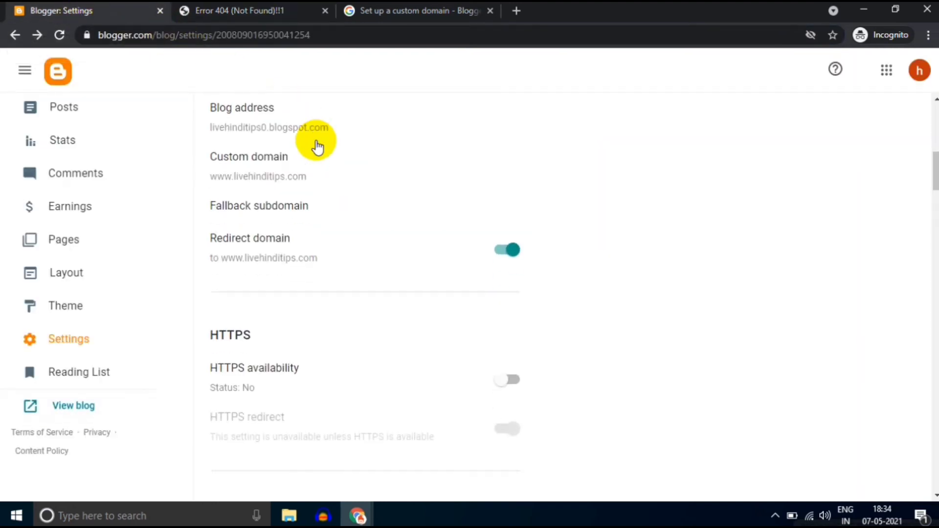
pyautogui.scroll(-2, 317, 146)
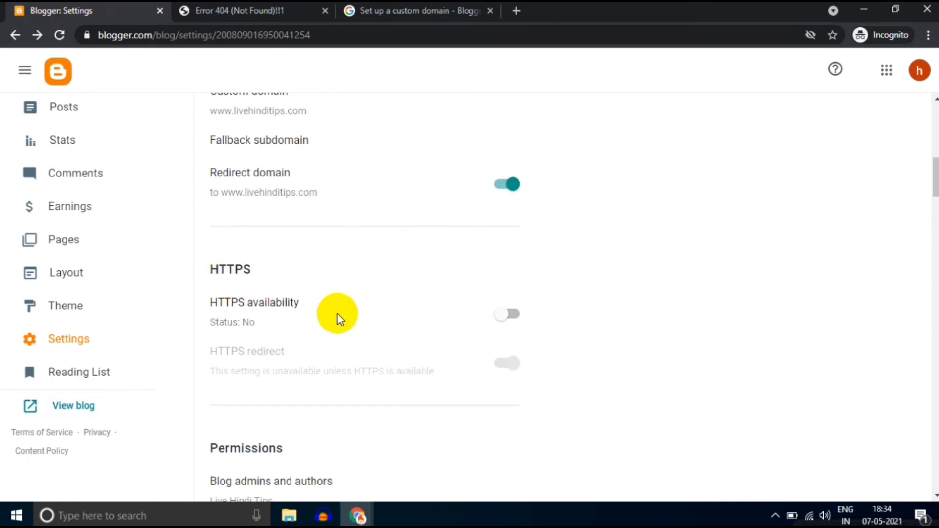
pyautogui.click(498, 323)
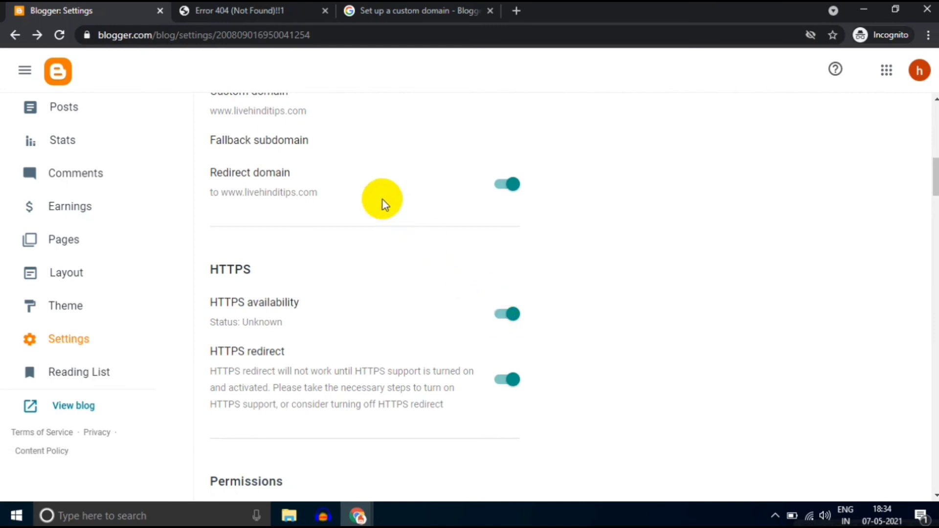
pyautogui.scroll(1, 382, 200)
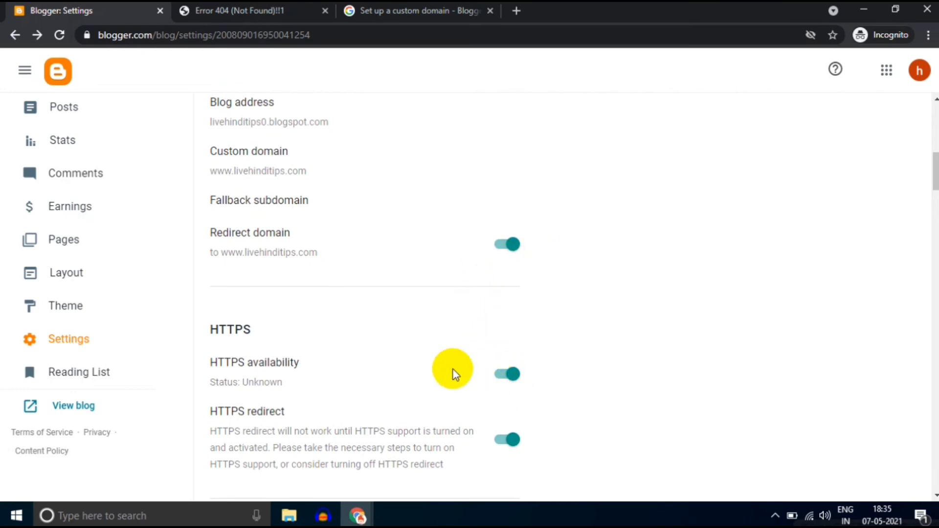
pyautogui.scroll(-1, 415, 344)
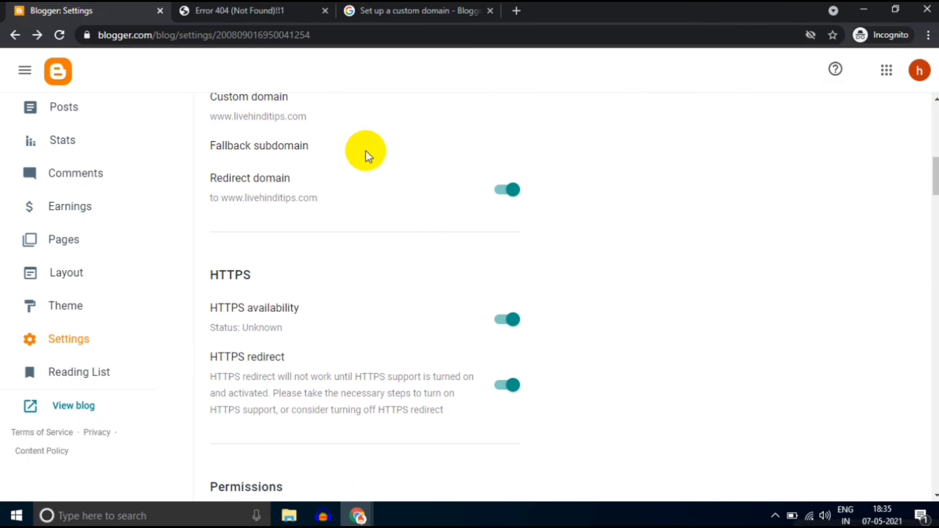
# - Go back to the opened blog page and reload it several times to check whether the custom domain works
pyautogui.click(301, 9)
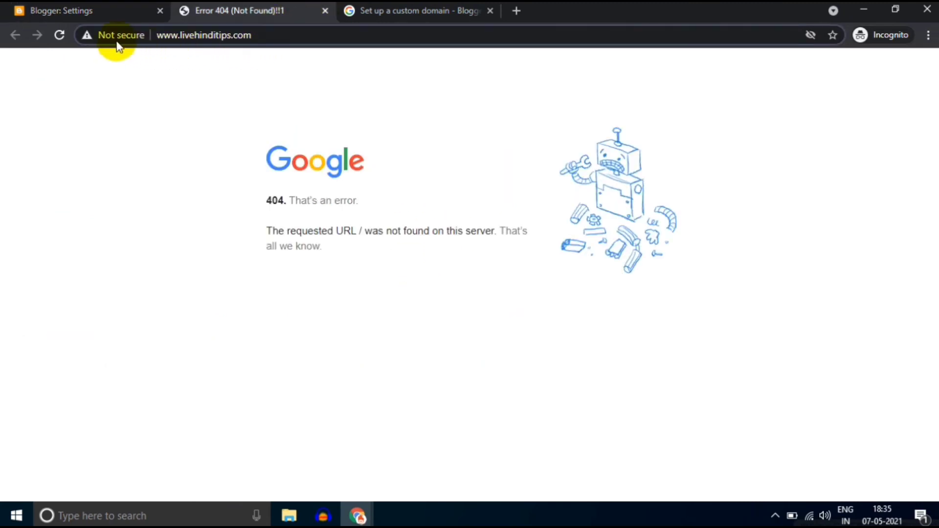
pyautogui.click(60, 35)
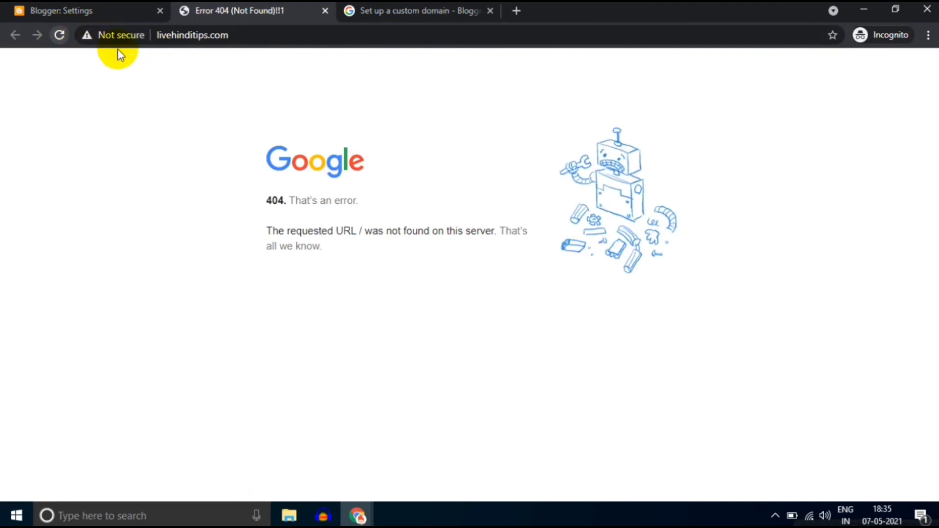
pyautogui.click(59, 34)
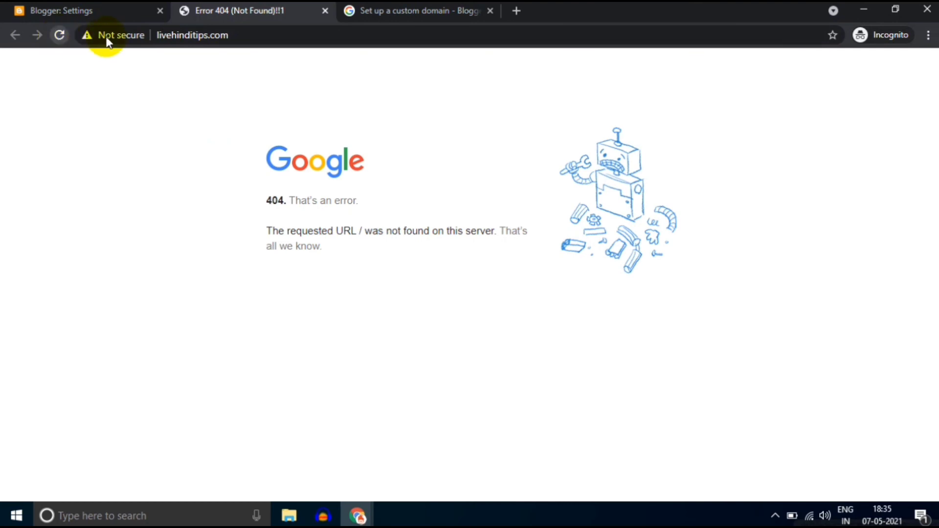
pyautogui.click(59, 35)
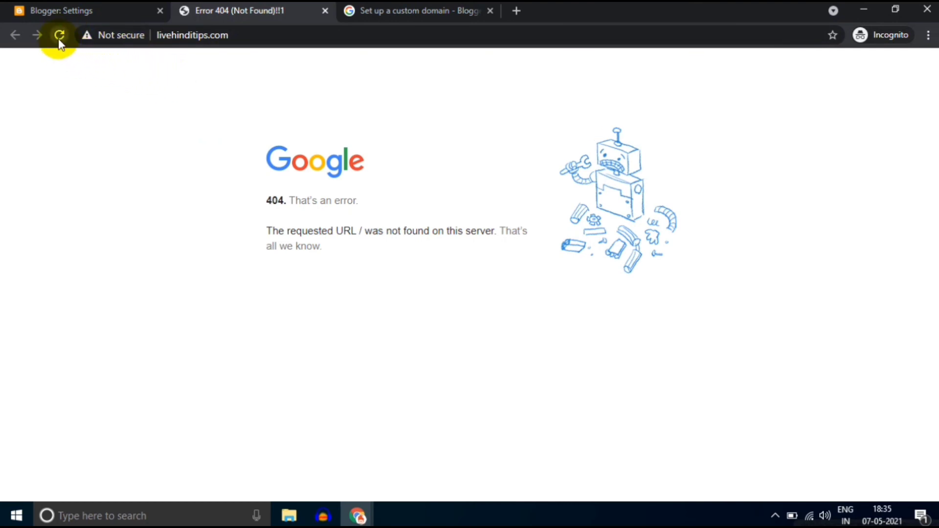
# - Return to the Blogger settings and look through the HTTPS, Permissions and Basic sections
pyautogui.click(102, 11)
pyautogui.scroll(-6, 301, 186)
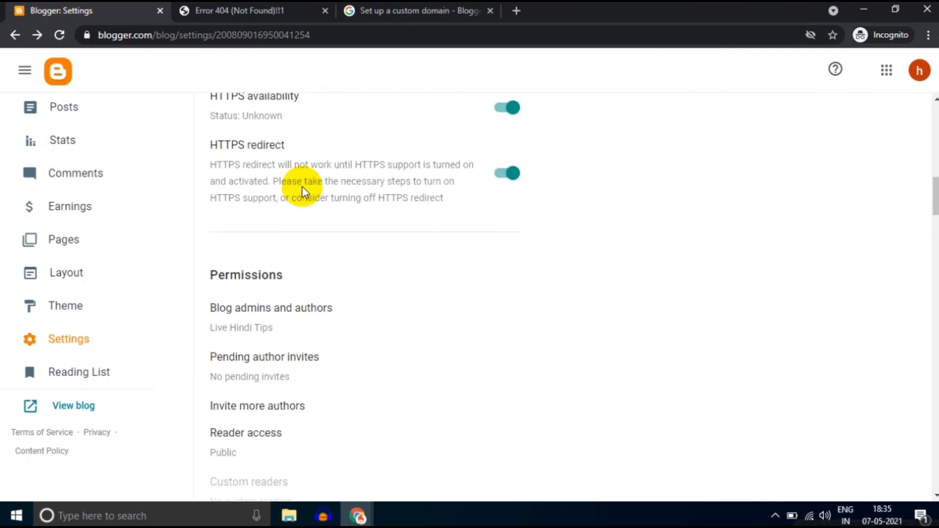
pyautogui.scroll(-3, 303, 192)
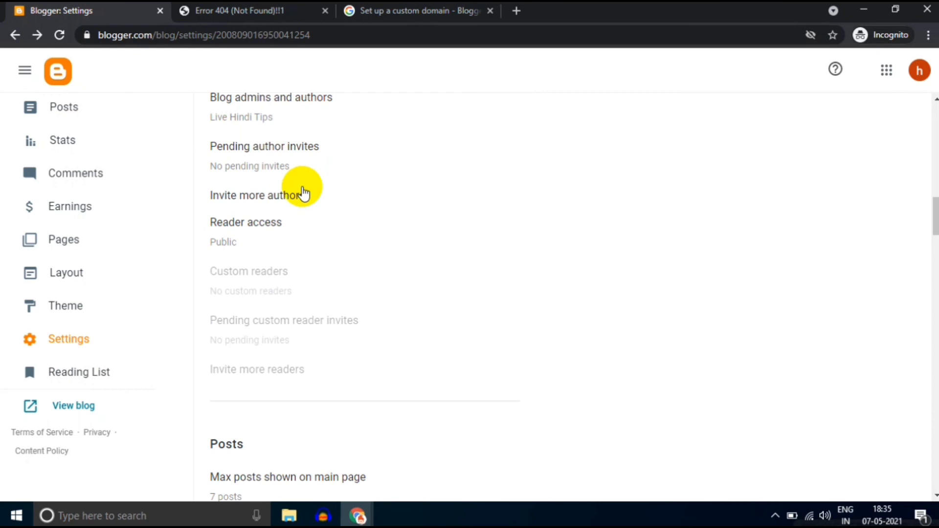
pyautogui.scroll(15, 303, 193)
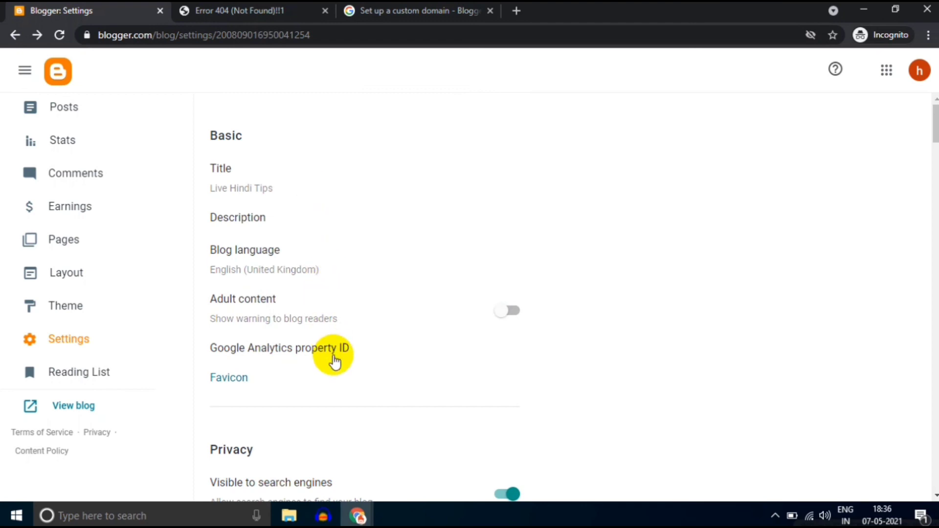
# - Switch to the Hostinger window to check the CNAME and A records, and return to the Blogger settings
pyautogui.moveTo(357, 516)
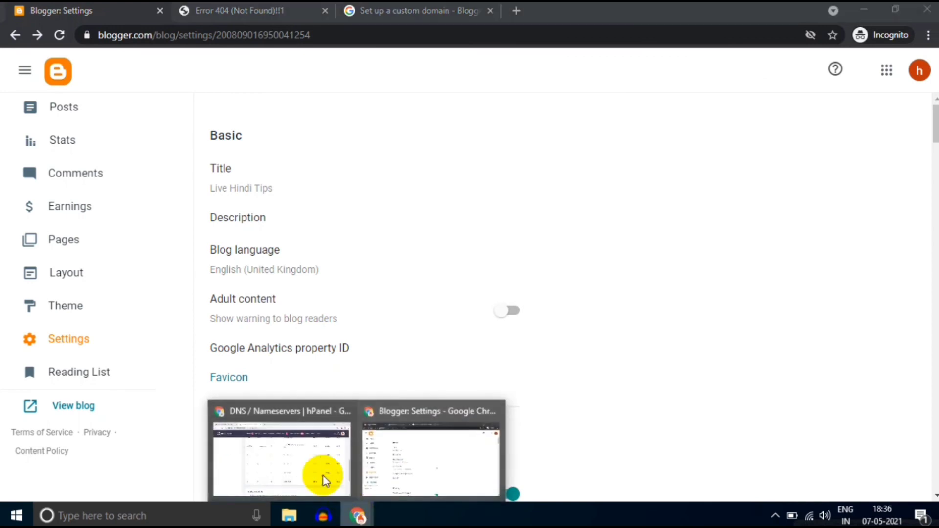
pyautogui.click(303, 459)
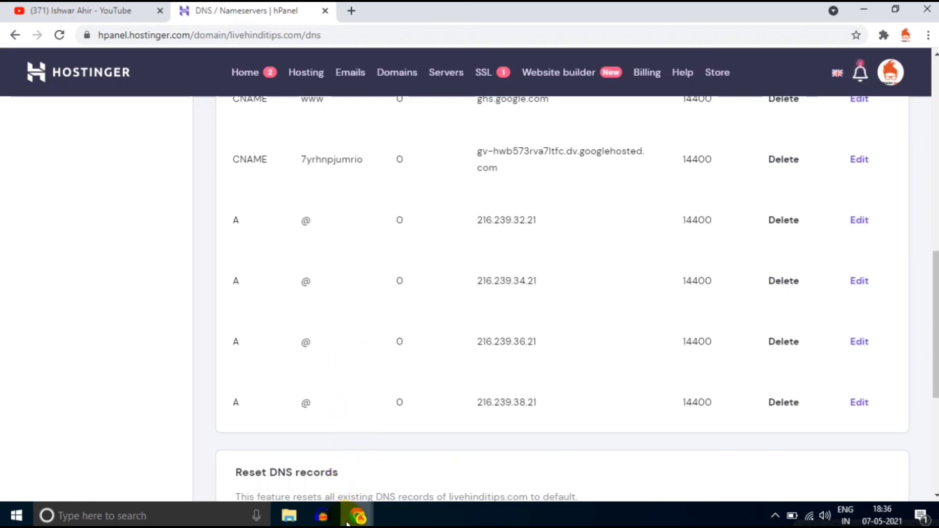
pyautogui.moveTo(357, 516)
pyautogui.click(406, 442)
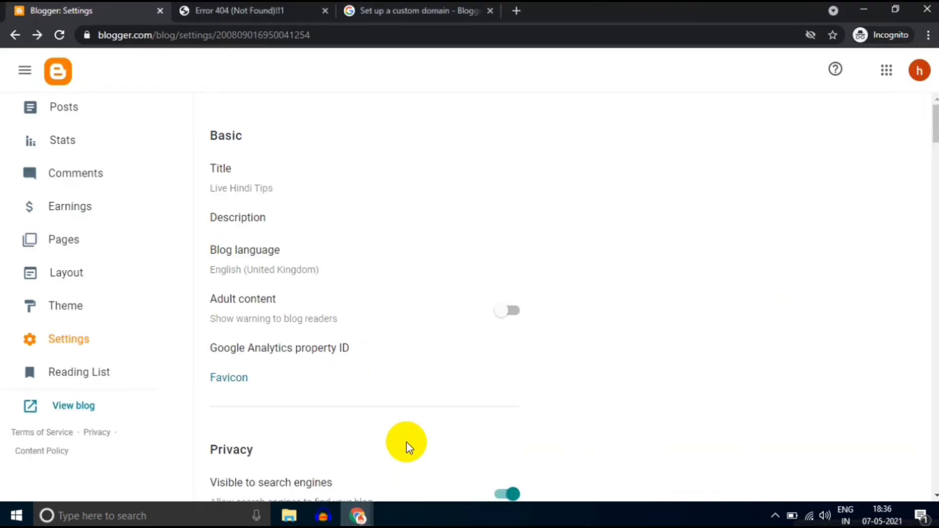